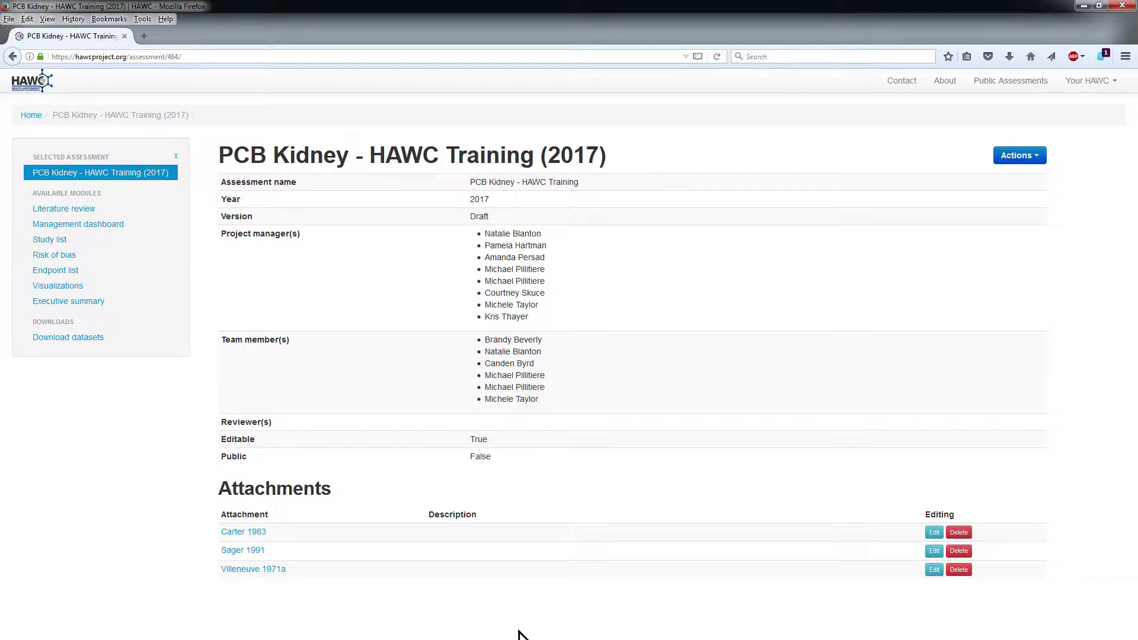
Open the Actions menu for the PCB Kidney - HAWC Training (2017) assessment
left_click(1013, 154)
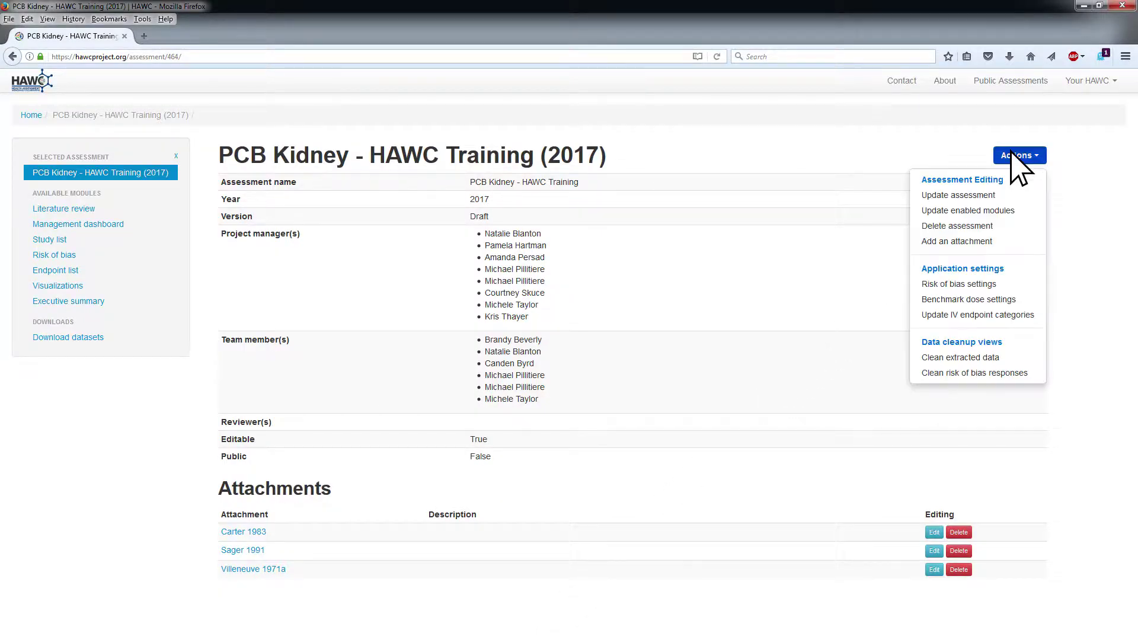
Go to the assessment's risk of bias settings and bring up the requirement actions menu
left_click(966, 285)
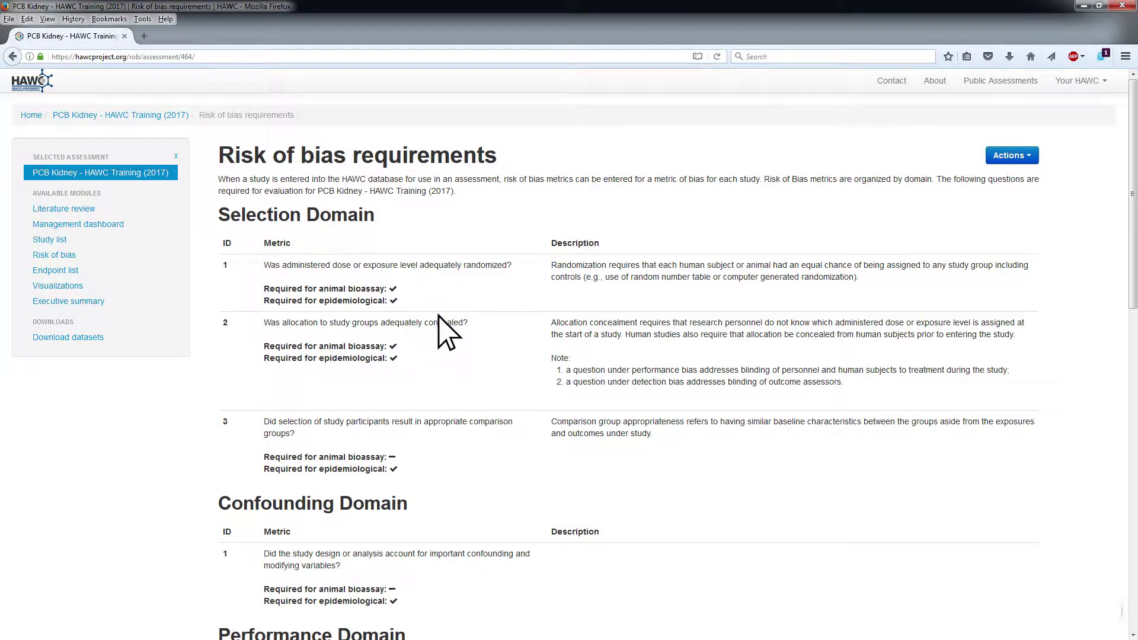
left_click(1003, 157)
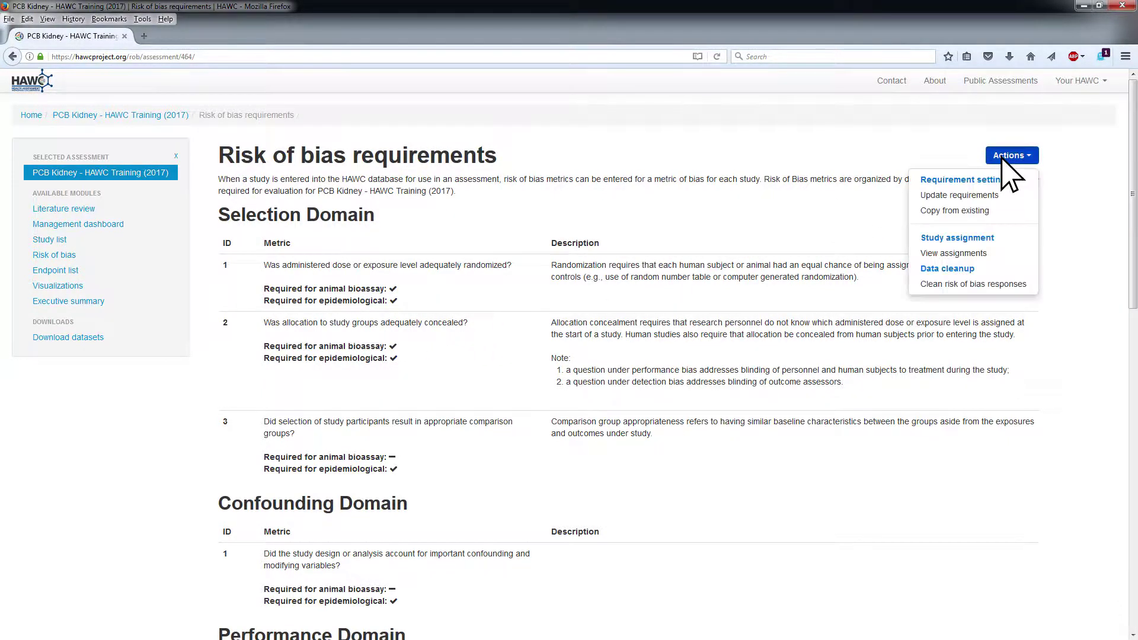
Copy the risk of bias approach from the Test for tutorials (2017) assessment and save it
left_click(965, 210)
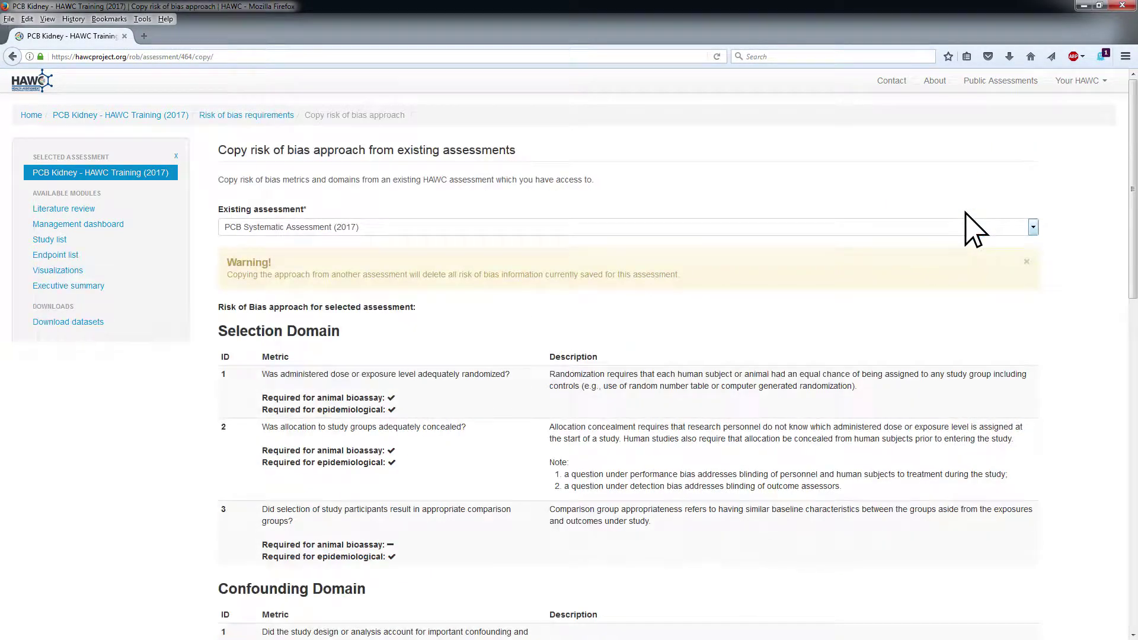
left_click(1033, 228)
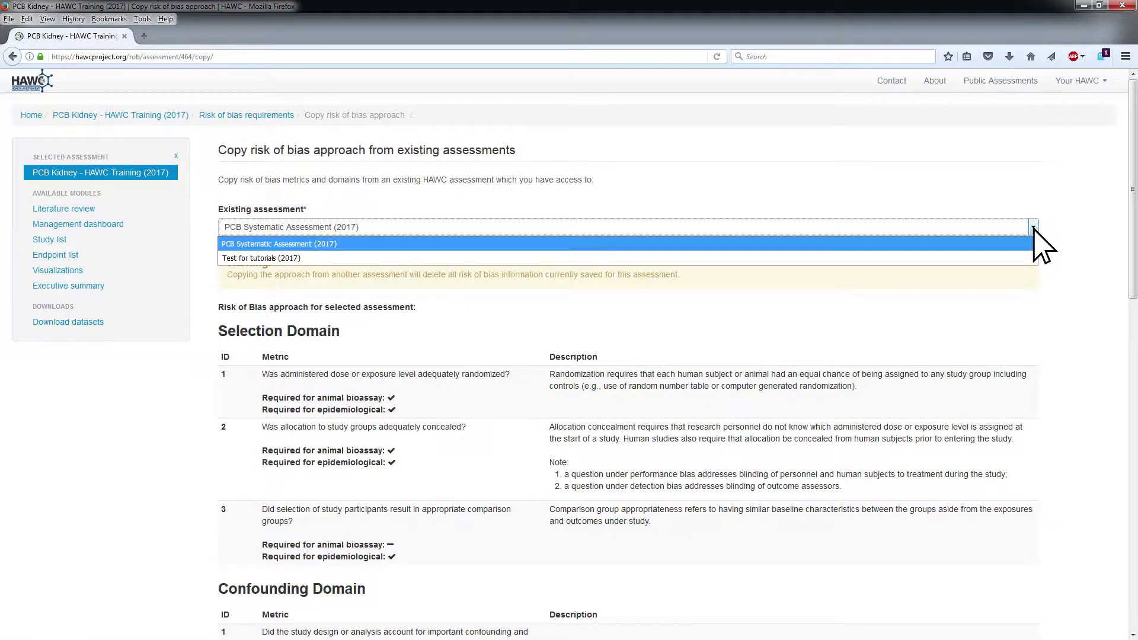
left_click(1008, 257)
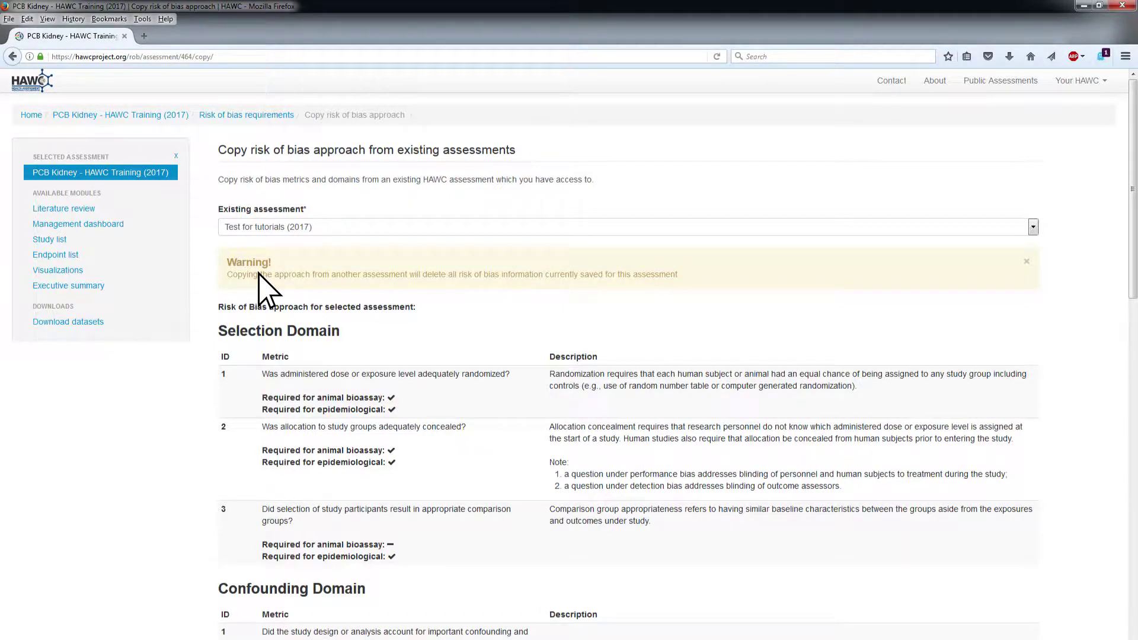
scroll(258, 274, "down", 8)
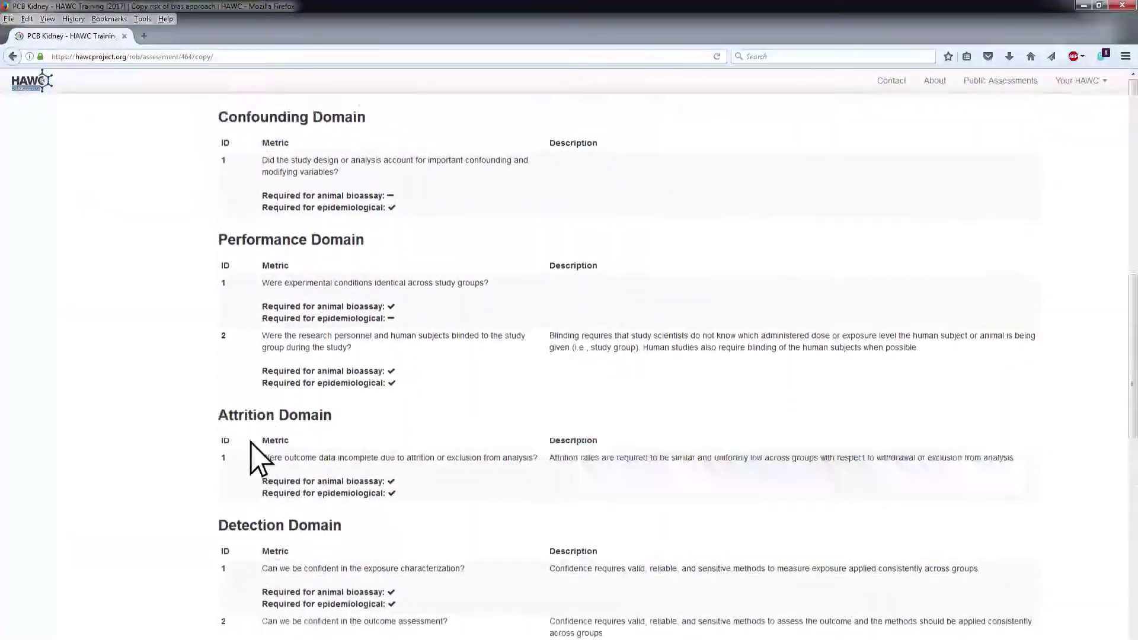
scroll(258, 458, "down", 5)
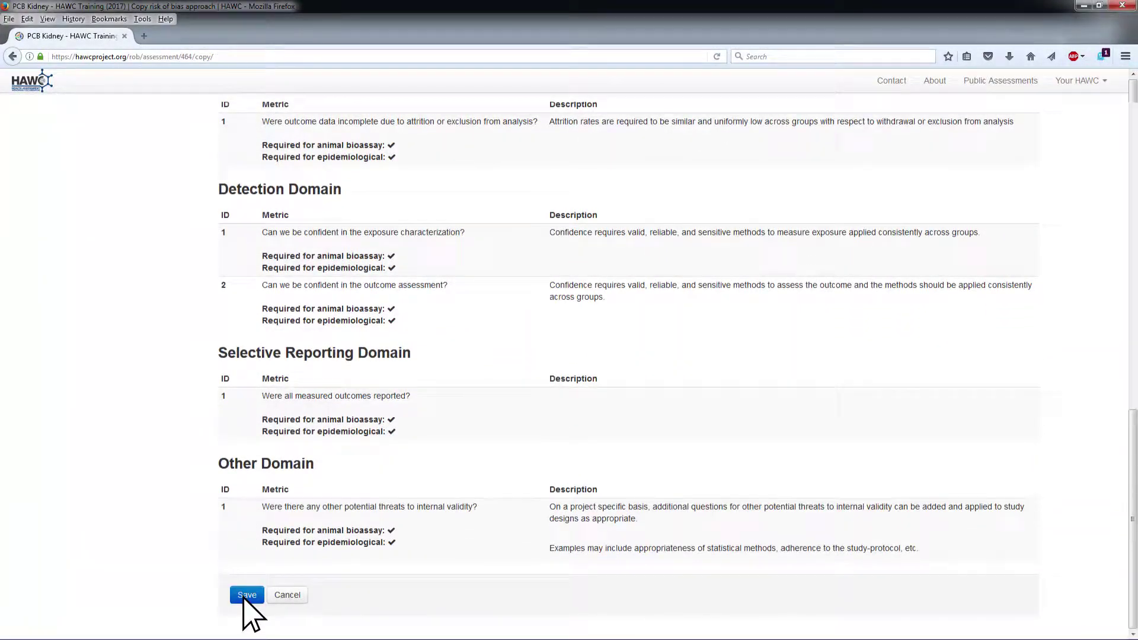
left_click(245, 595)
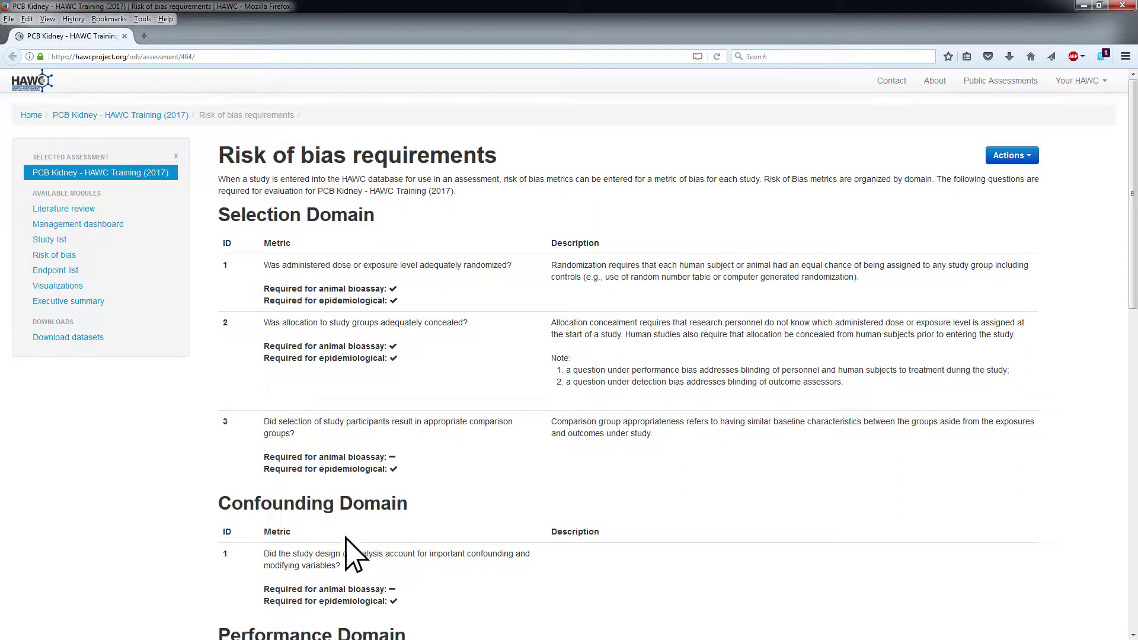
Switch to Update requirements, then cancel deleting the first Selection Domain metric
left_click(1002, 158)
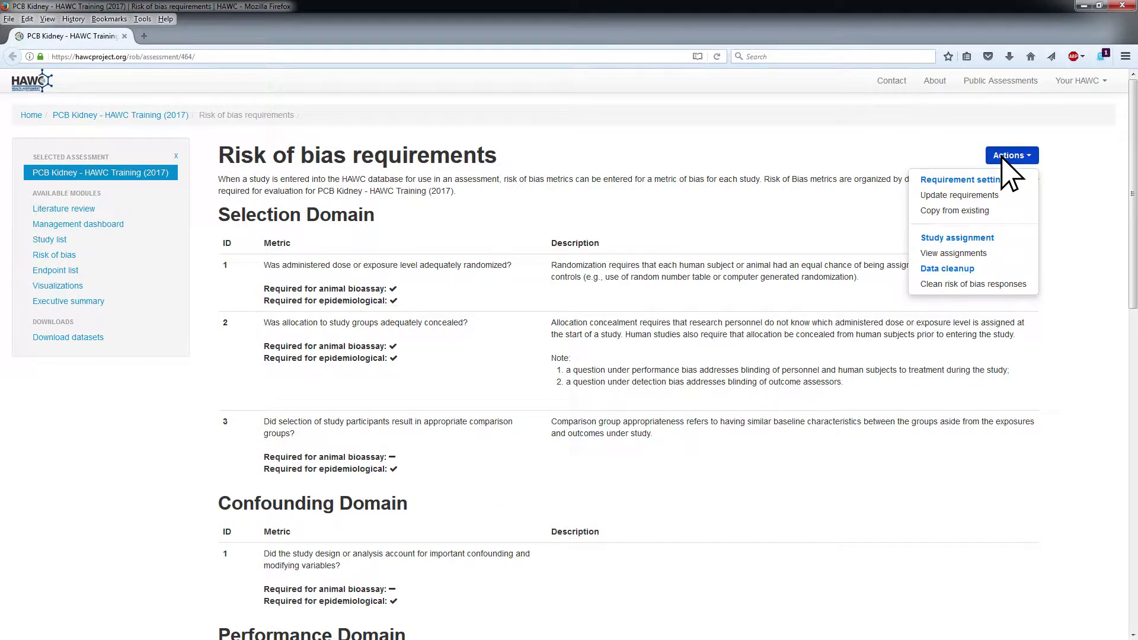
left_click(978, 197)
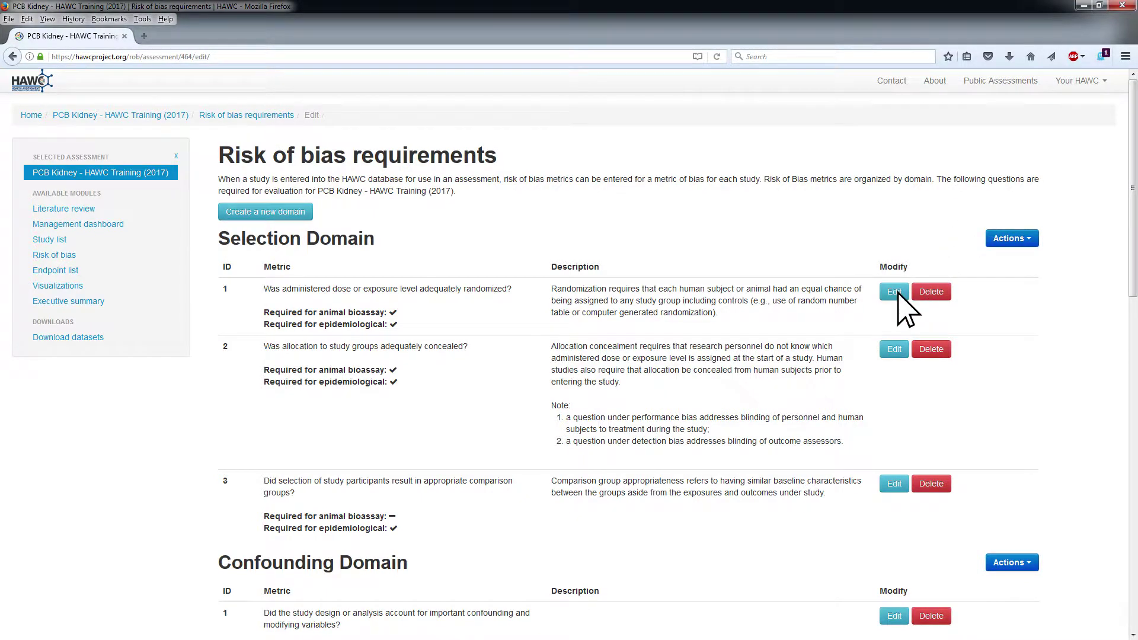
left_click(932, 292)
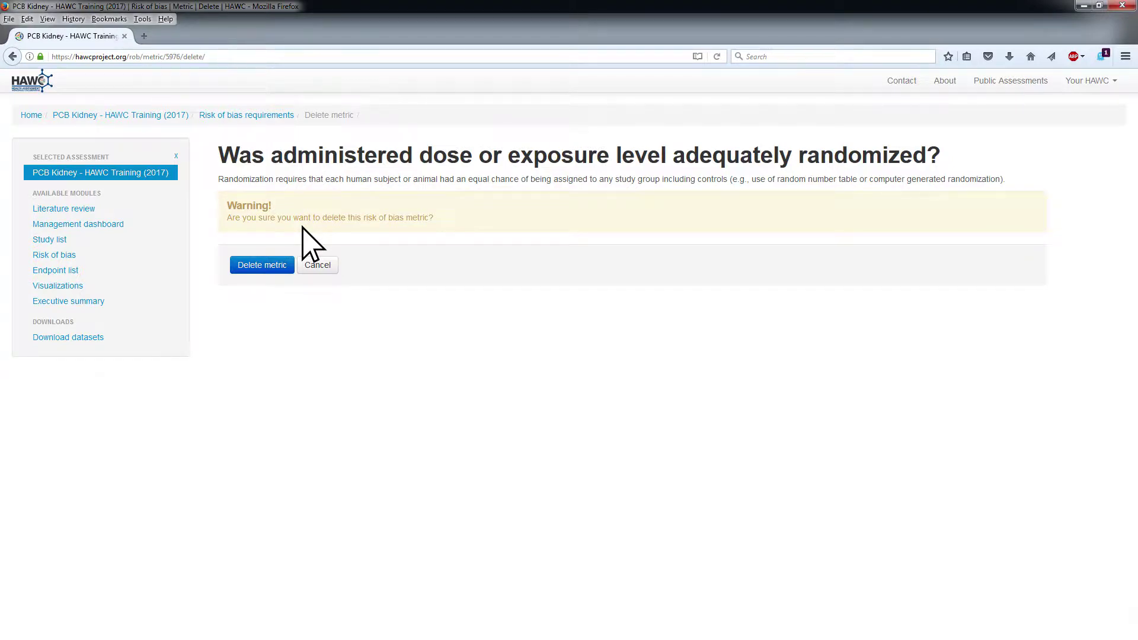
left_click(323, 272)
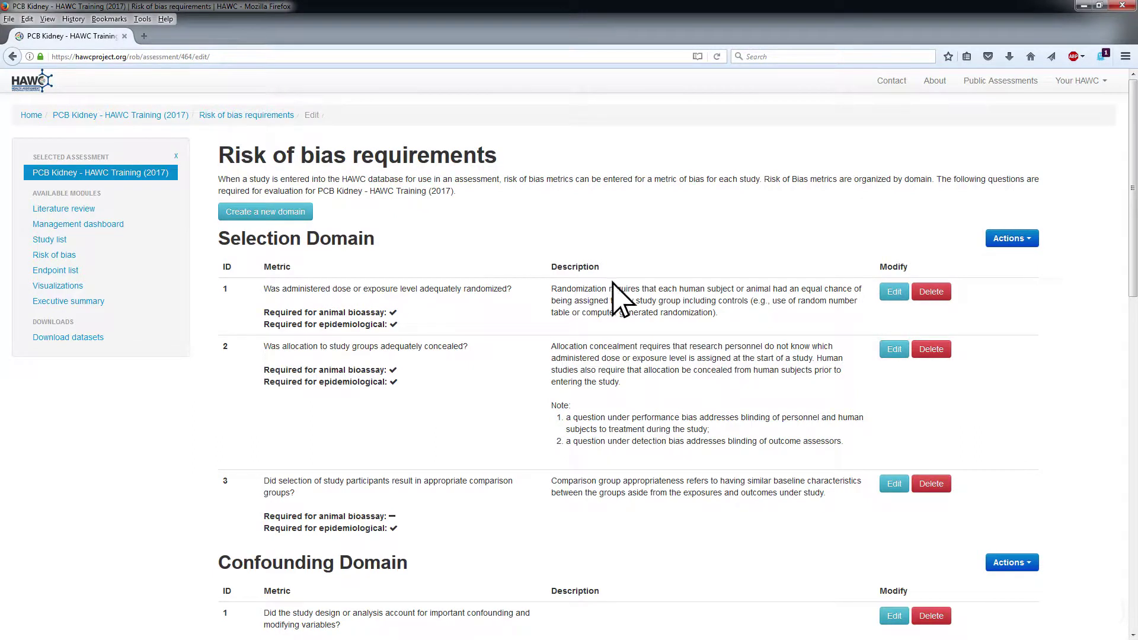
Save metric 1 as 'Was administered dose or exposure level adequately randomized?' with its pasted description
left_click(894, 292)
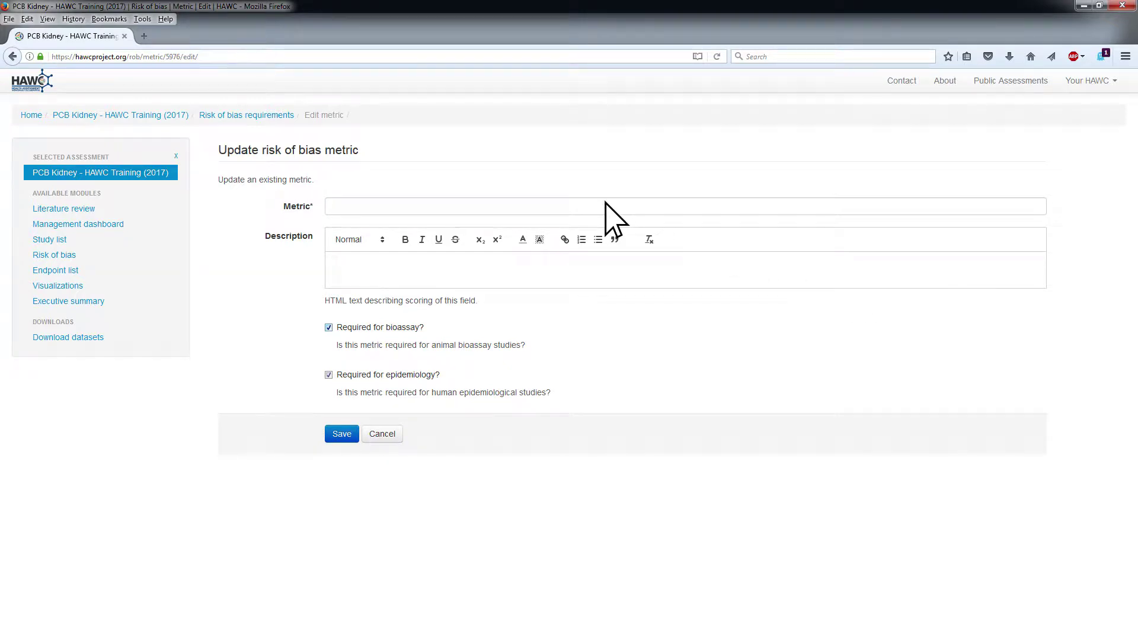
type("Was administered dose or exposure level adequately randomized?")
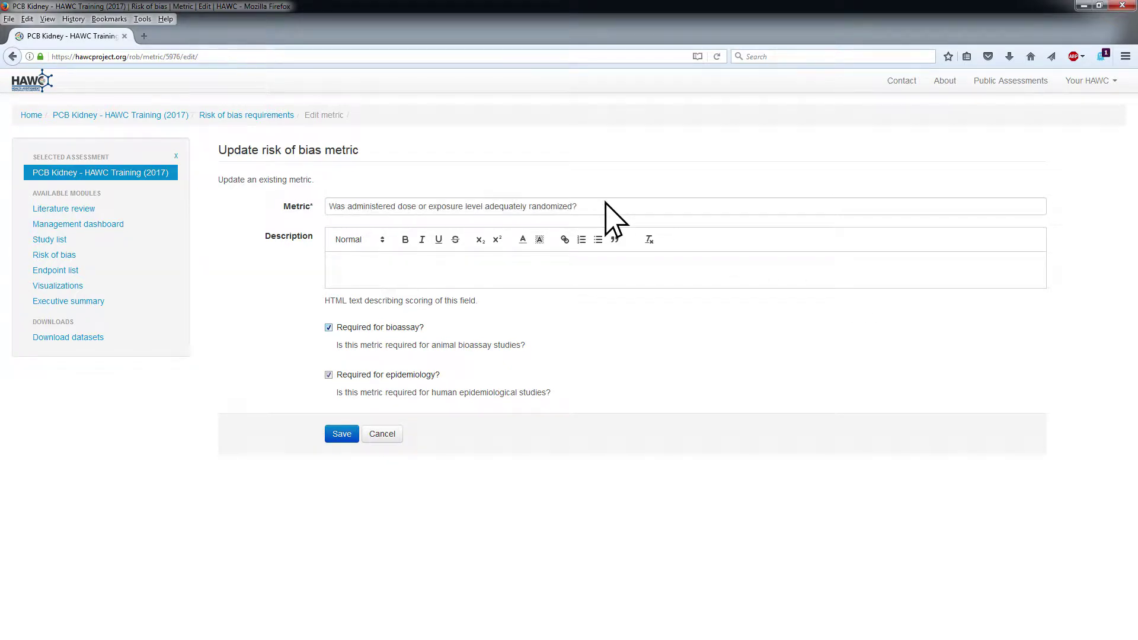
left_click(602, 280)
type("Randomization requires that each human subject or animal had an equal chance of being assigned to any study group including controls (e.g., use of random number table or computer generated randomization).")
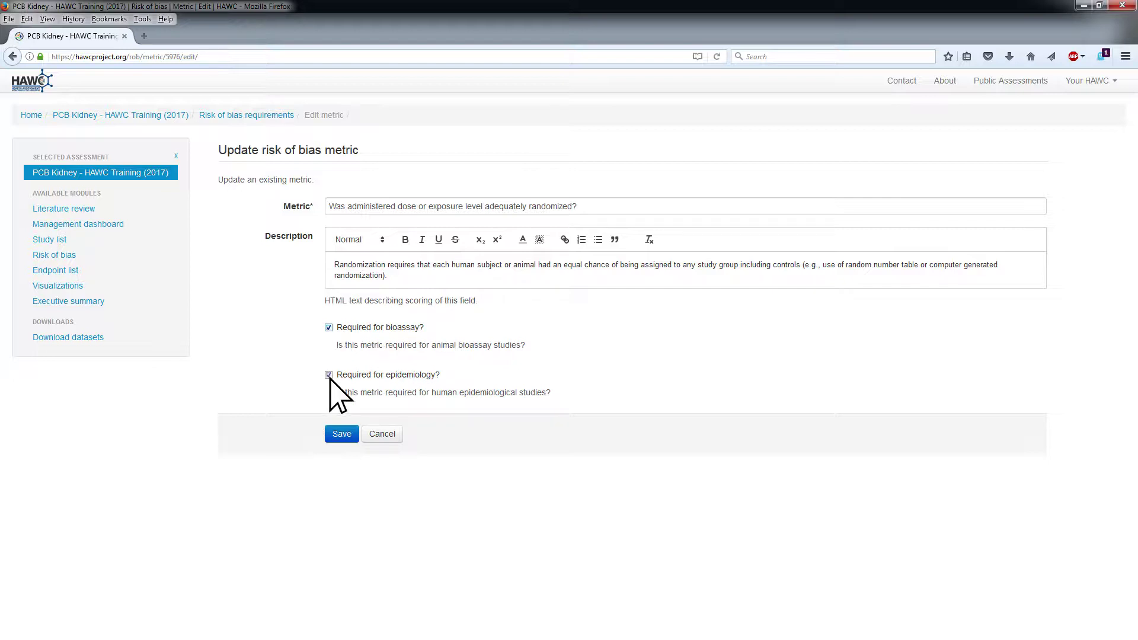
left_click(339, 435)
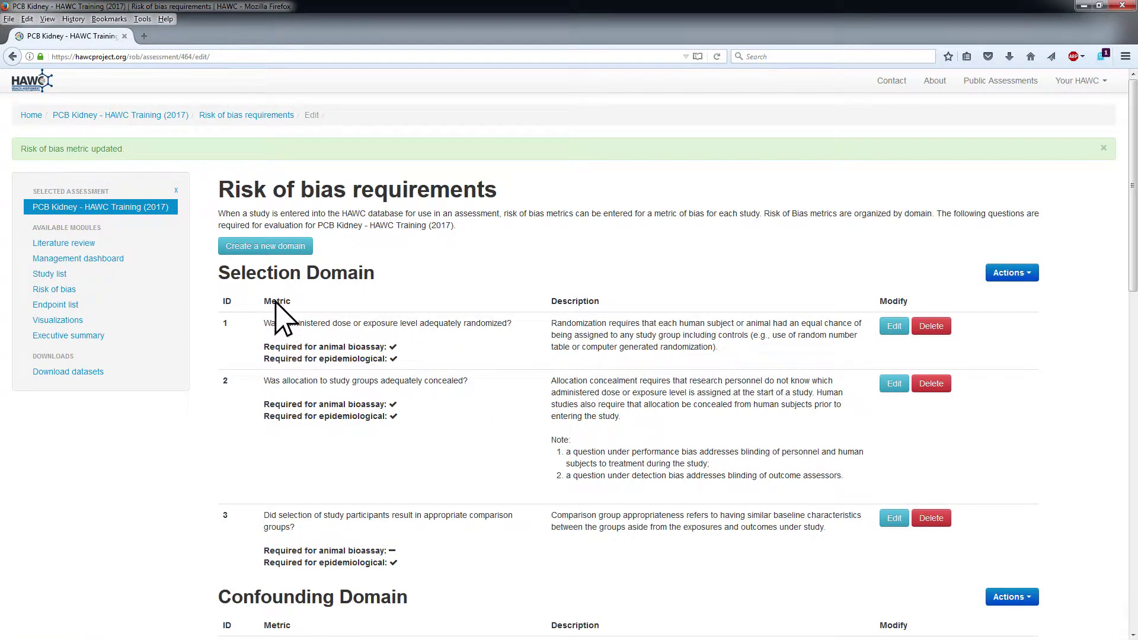
Add a new domain named 'Reporting Quality' with a short description and save it
left_click(251, 247)
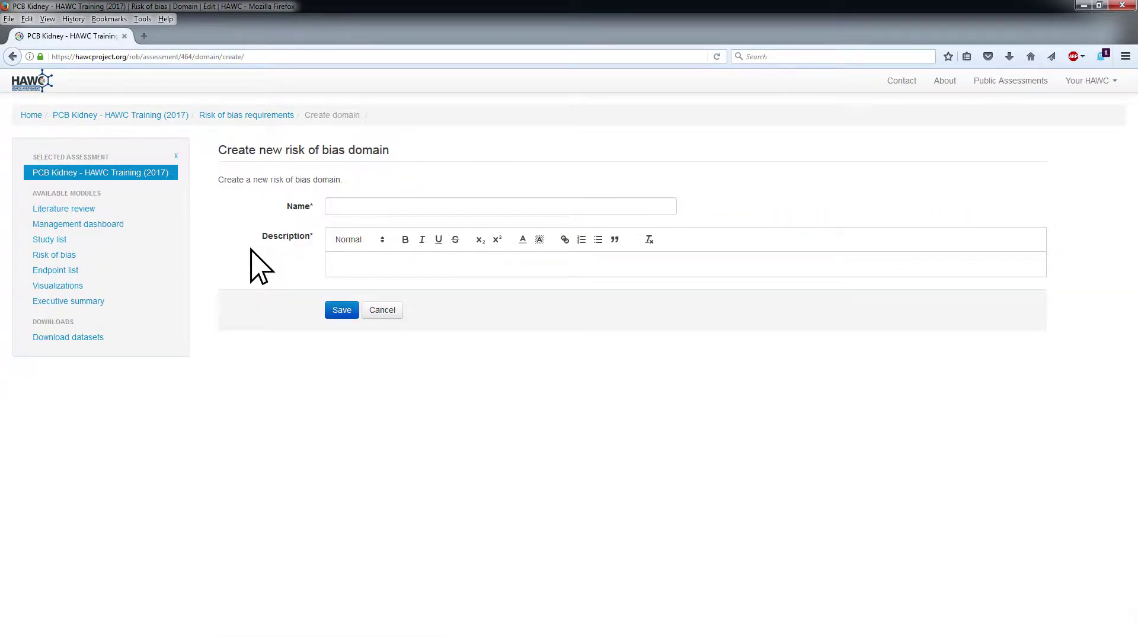
left_click(366, 208)
type("Reporting Quality")
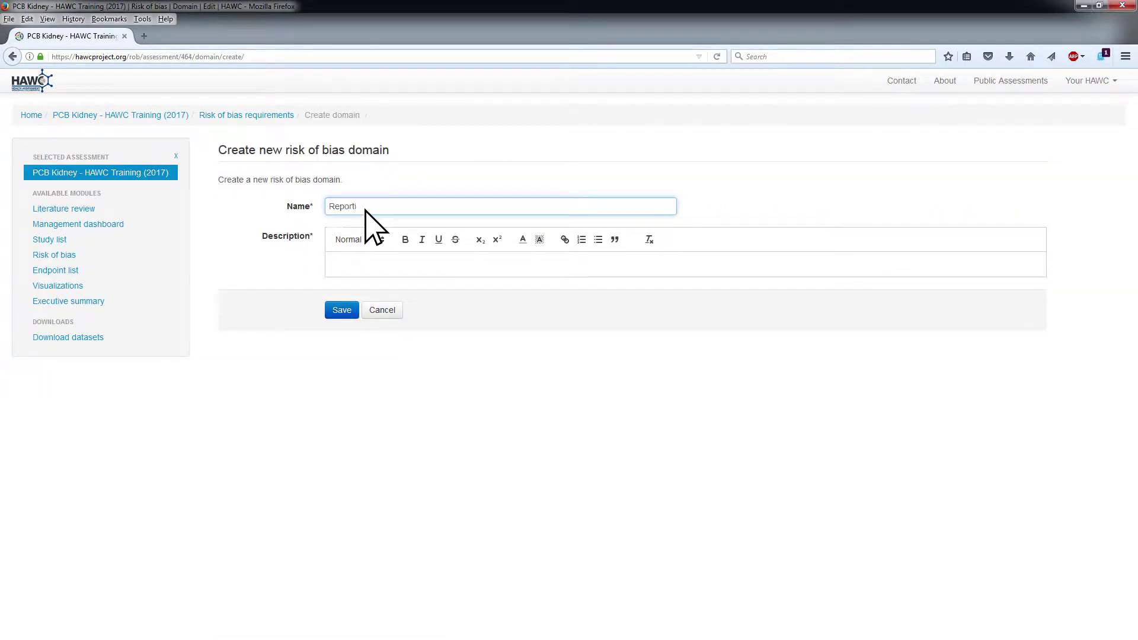
left_click(399, 265)
type("Reporting Quality formain description")
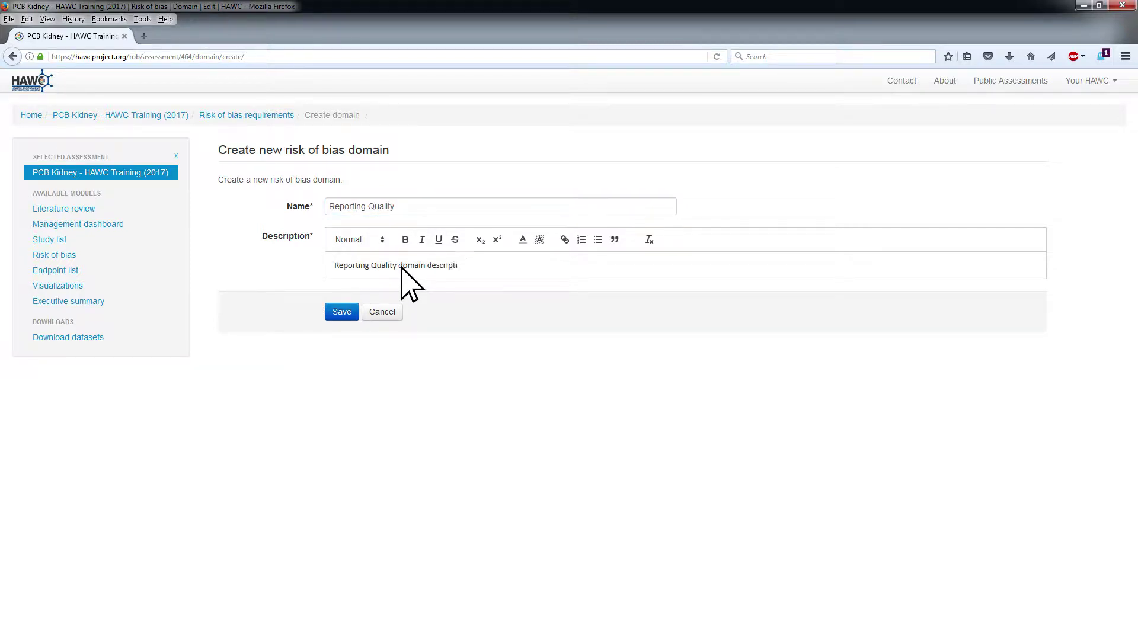
left_click(342, 312)
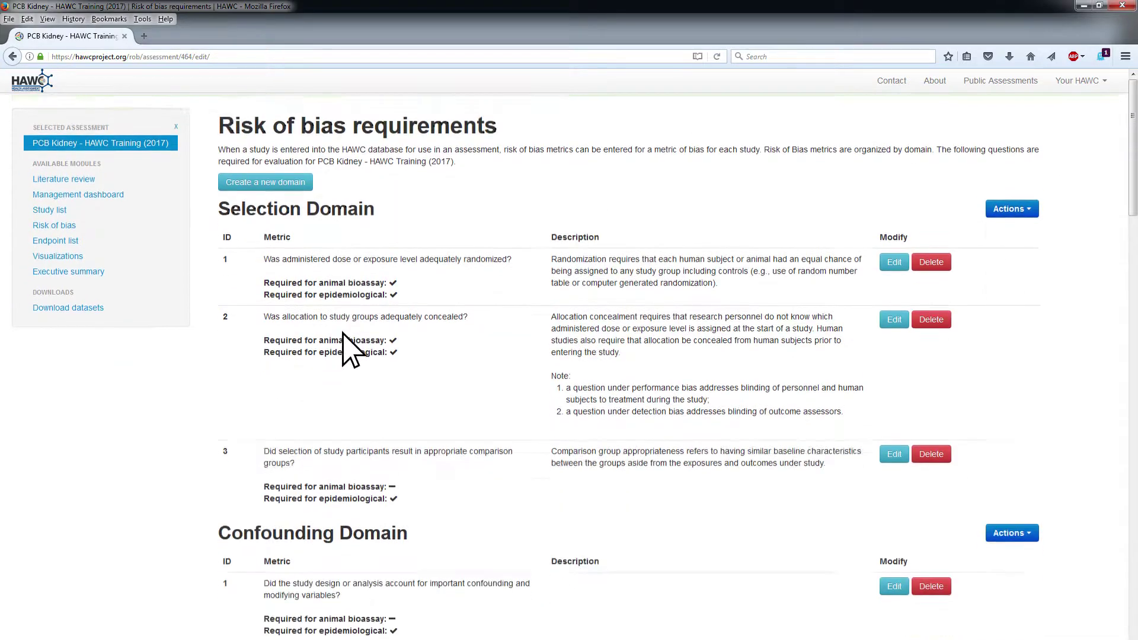
Replace the Reporting Quality description with 'Updated Reporting Quality domain description' and save
scroll(346, 355, "down", 6)
scroll(354, 429, "down", 7)
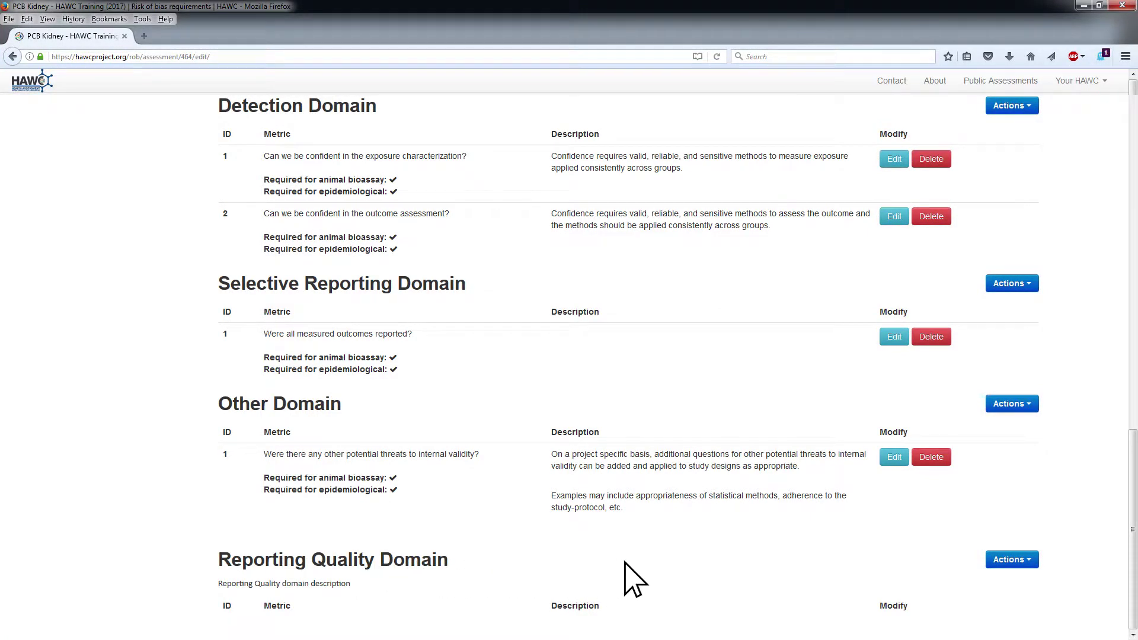
left_click(1025, 563)
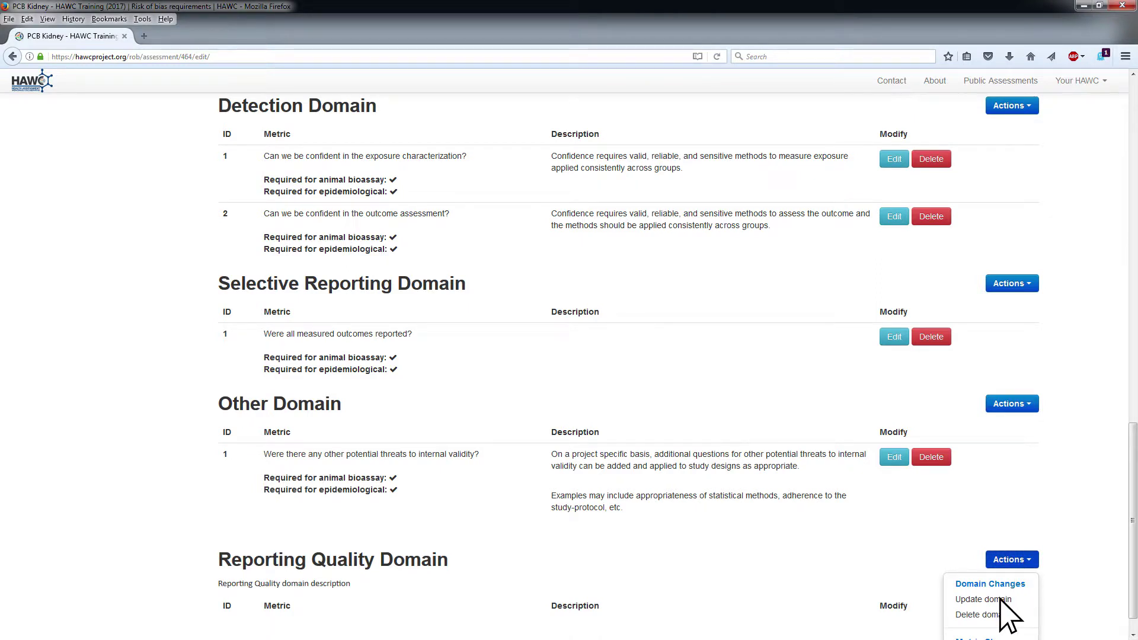
left_click(983, 599)
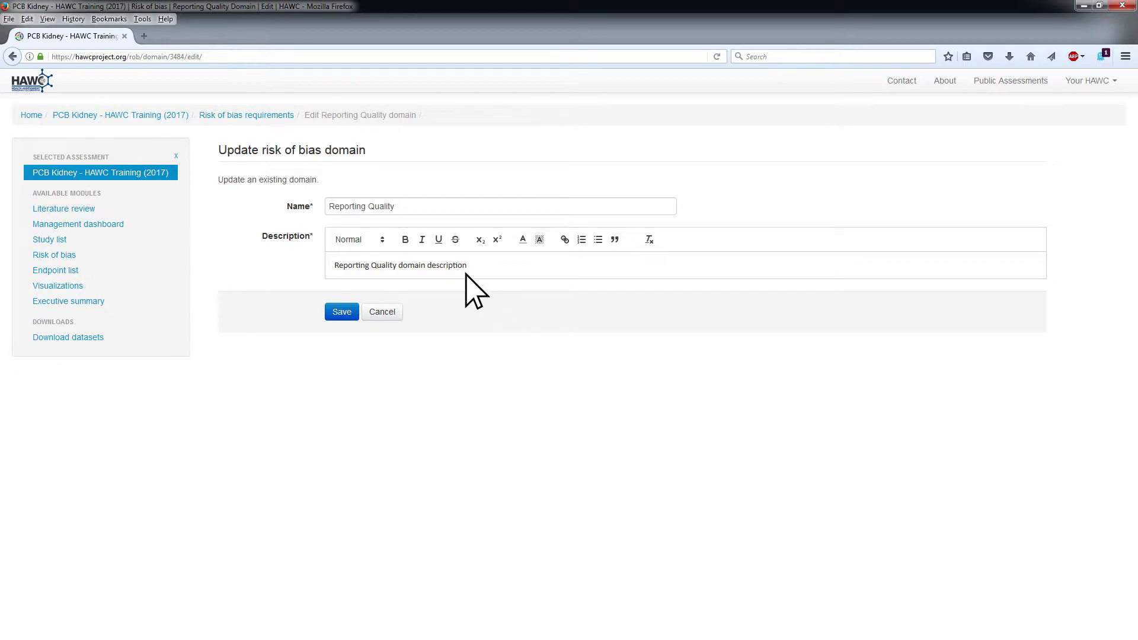
triple_click(465, 274)
key("Delete")
type("Updated Reporting Quality domain description")
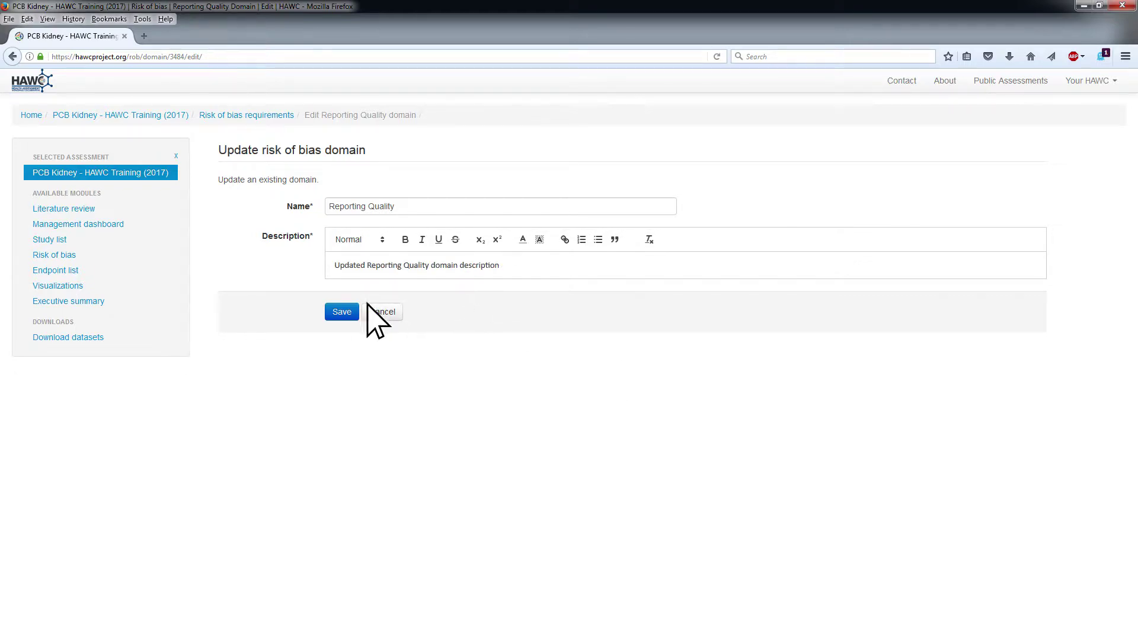
left_click(332, 313)
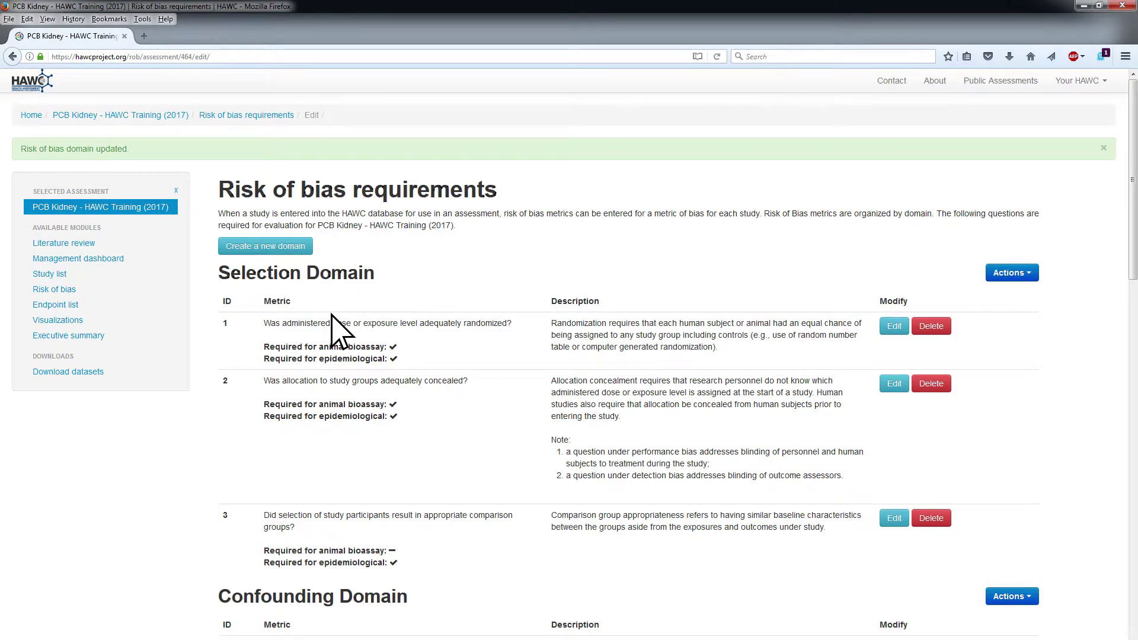
scroll(340, 331, "down", 15)
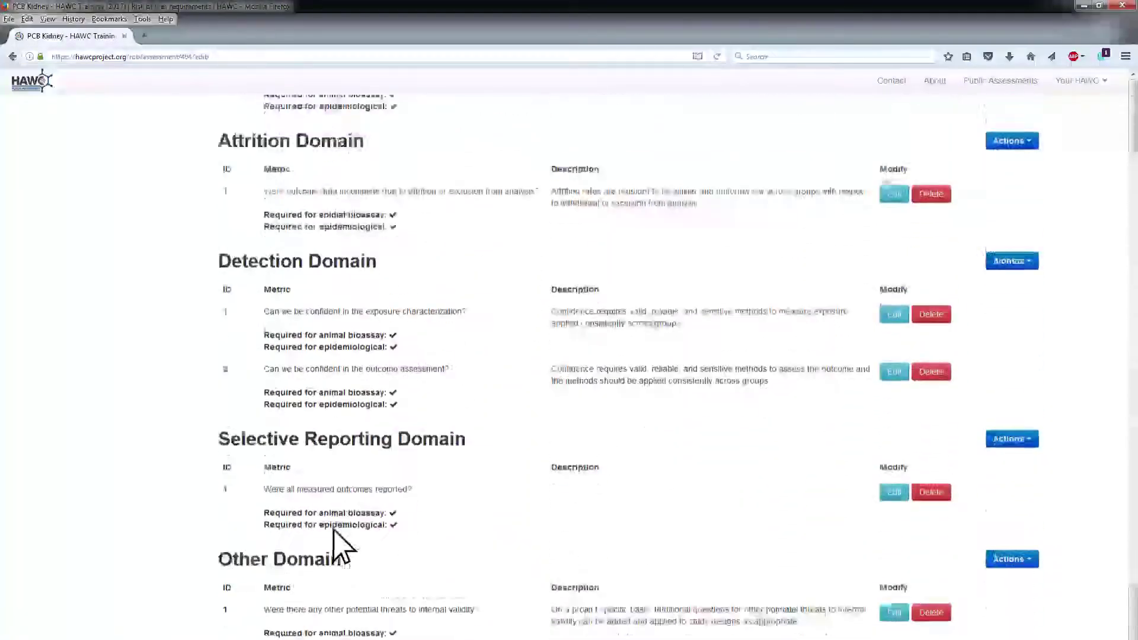
scroll(333, 531, "down", 3)
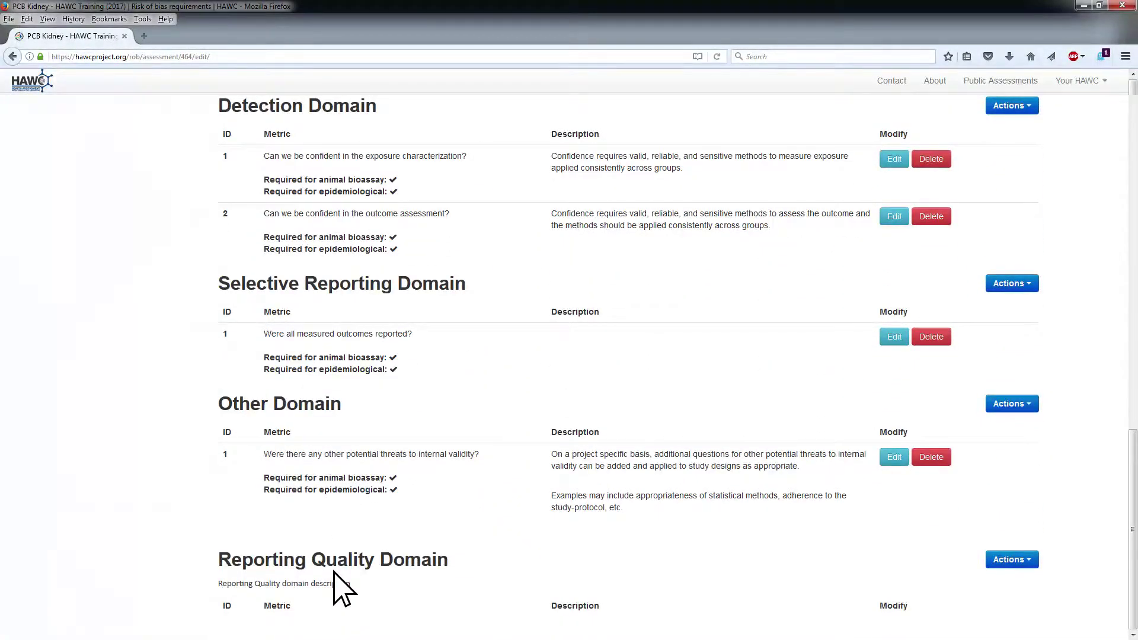
left_click(1010, 559)
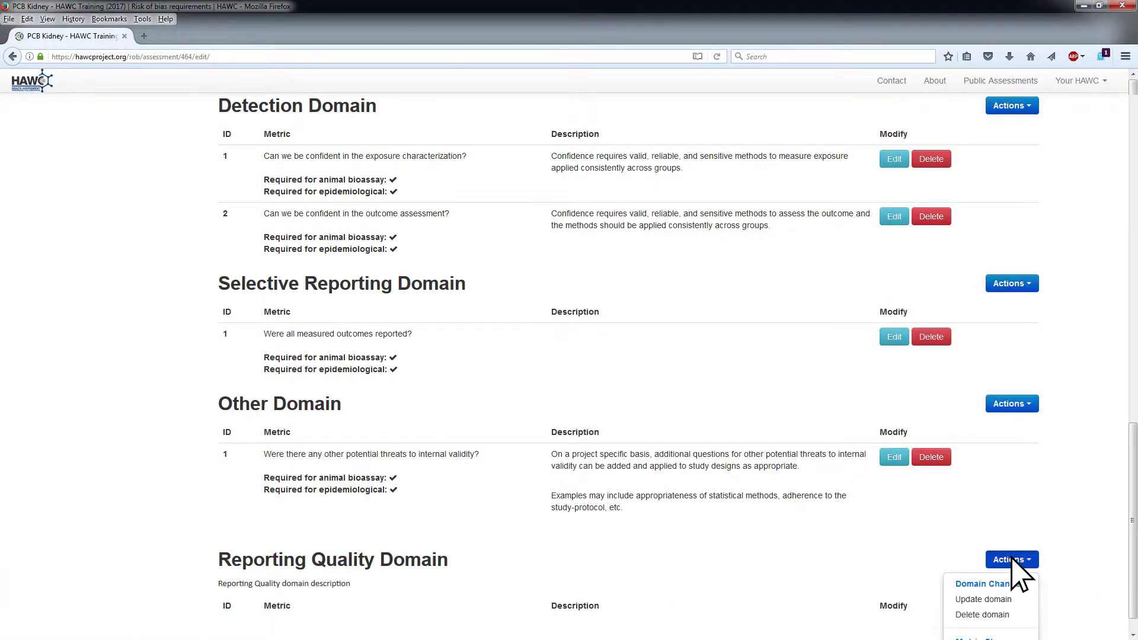
left_click(987, 615)
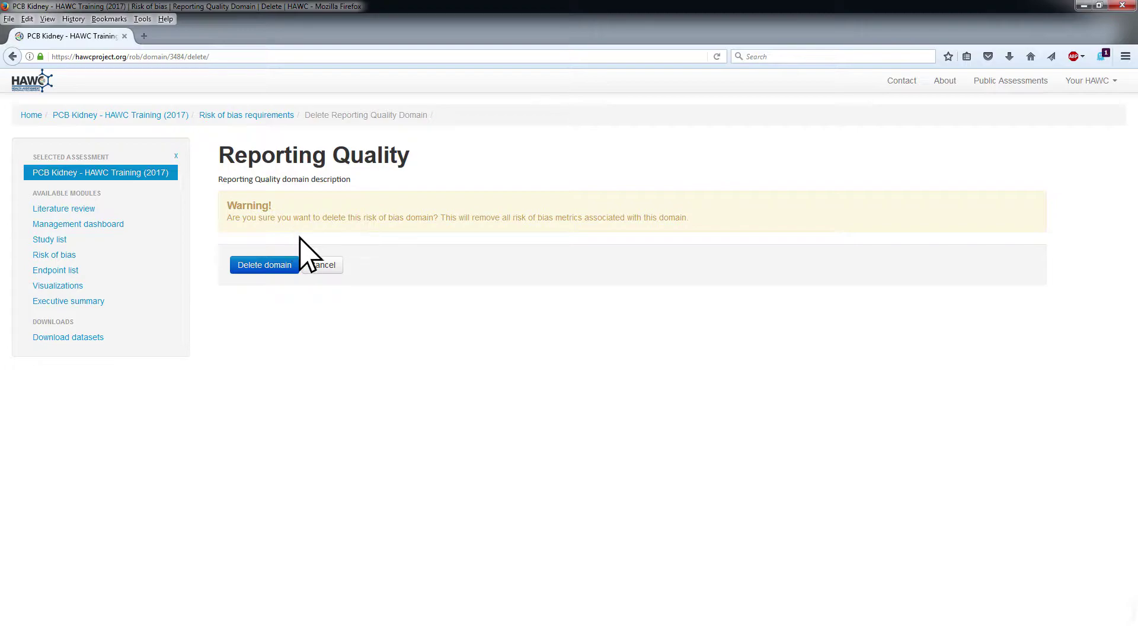
left_click(324, 270)
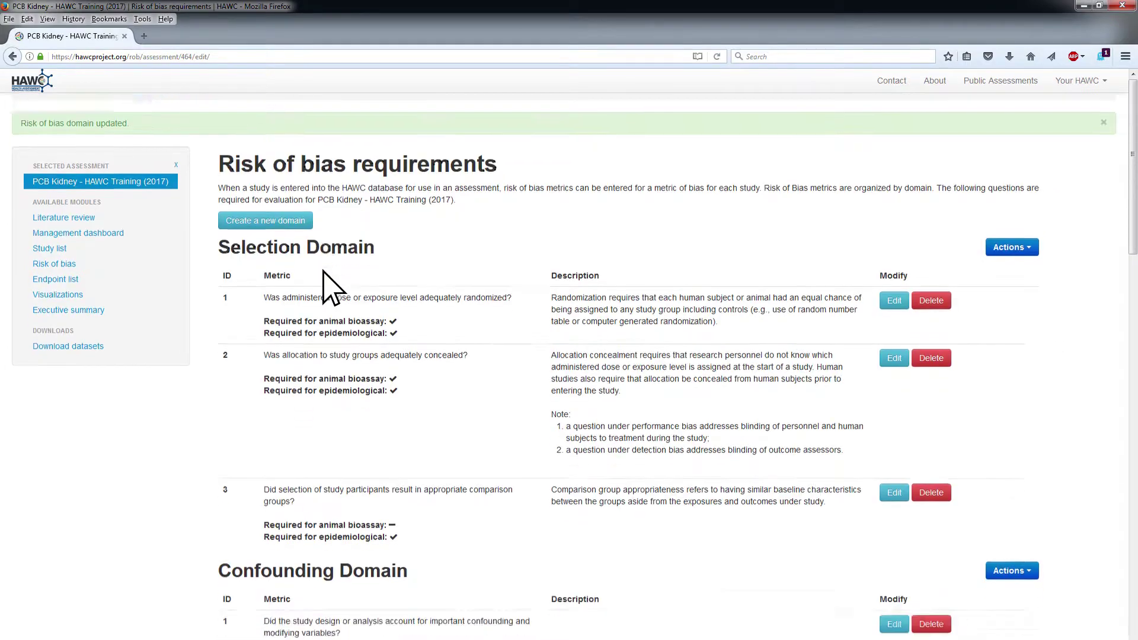
Add a Reporting Quality metric on GLP or established guidelines, with pasted description, not required for epidemiology
scroll(325, 287, "down", 5)
scroll(450, 337, "down", 10)
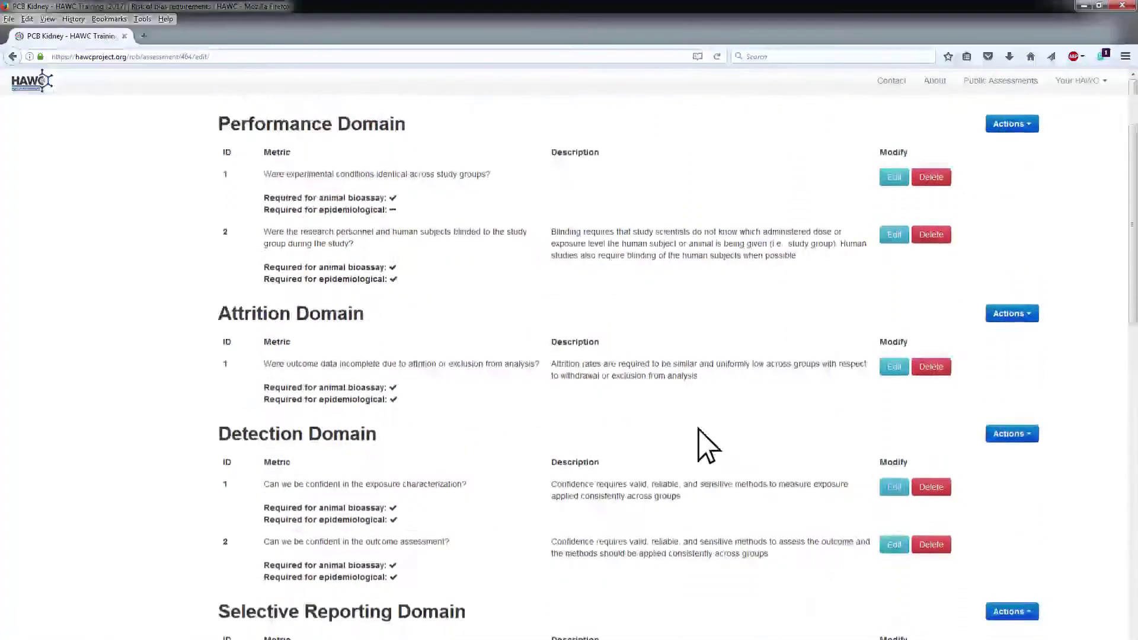
scroll(955, 538, "down", 2)
left_click(1010, 531)
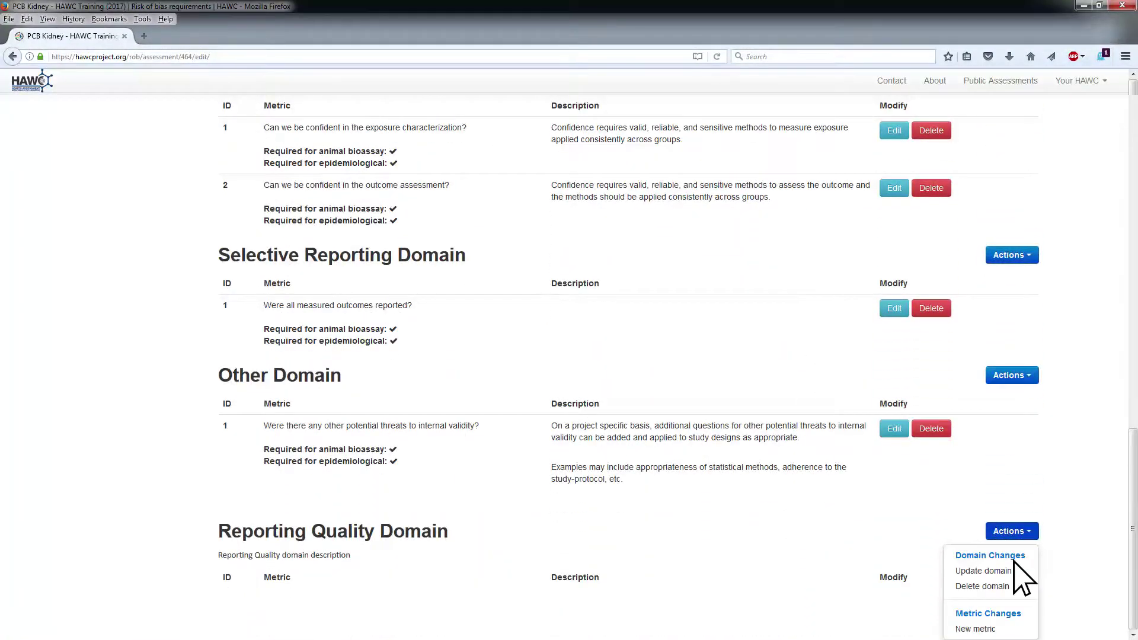
left_click(975, 629)
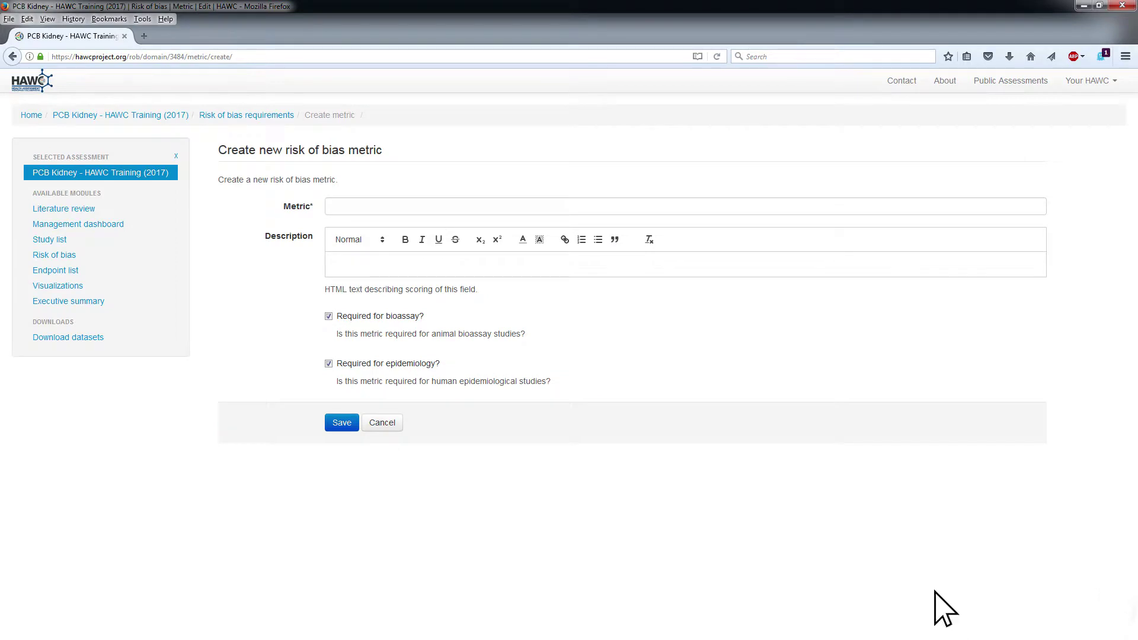
left_click(455, 207)
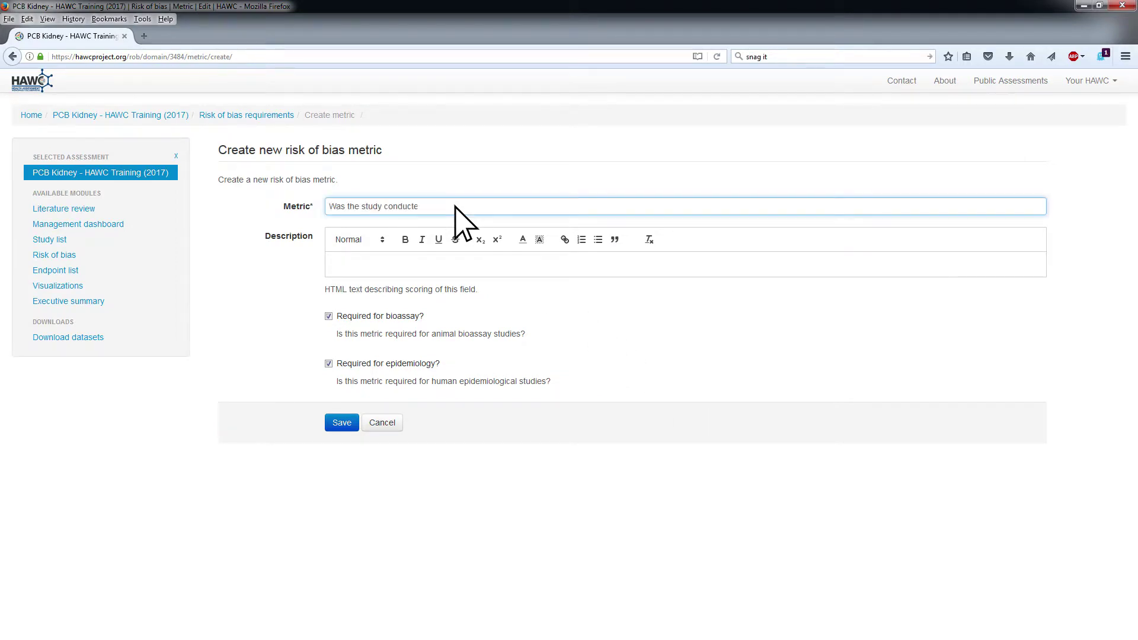
type("d under GLP or does it conform to established guidelines?")
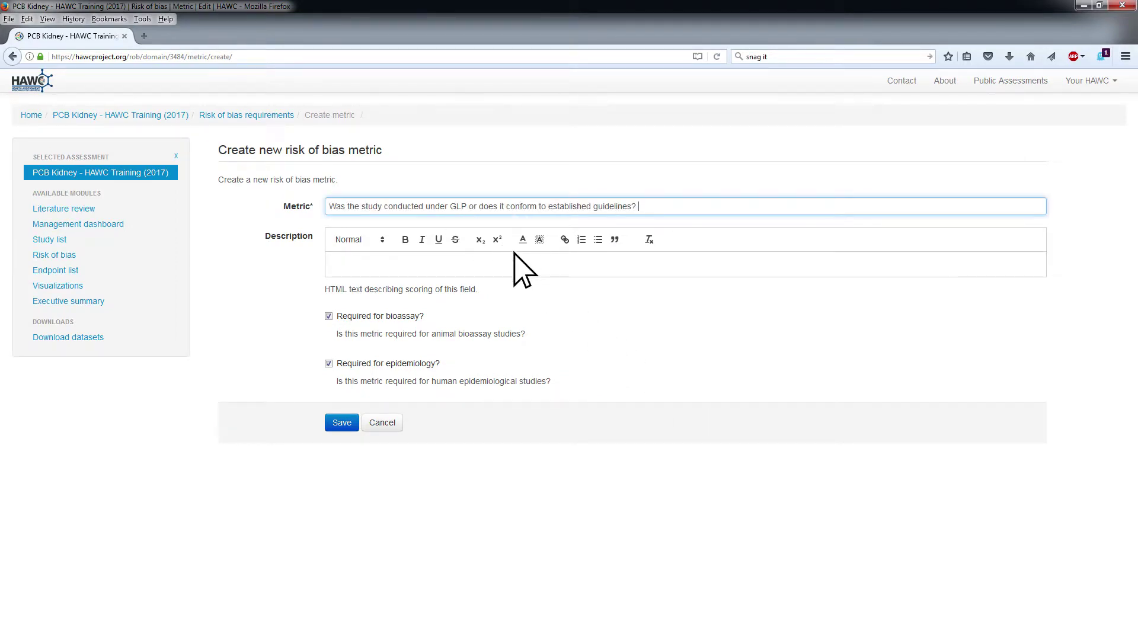
left_click(536, 269)
type("Was the study conducted under Good Laboratory Practices or does it conform to established guidelines (e.g., EPA, OECD)? If uncommon, was the study design specific for the tested outcome(s)?")
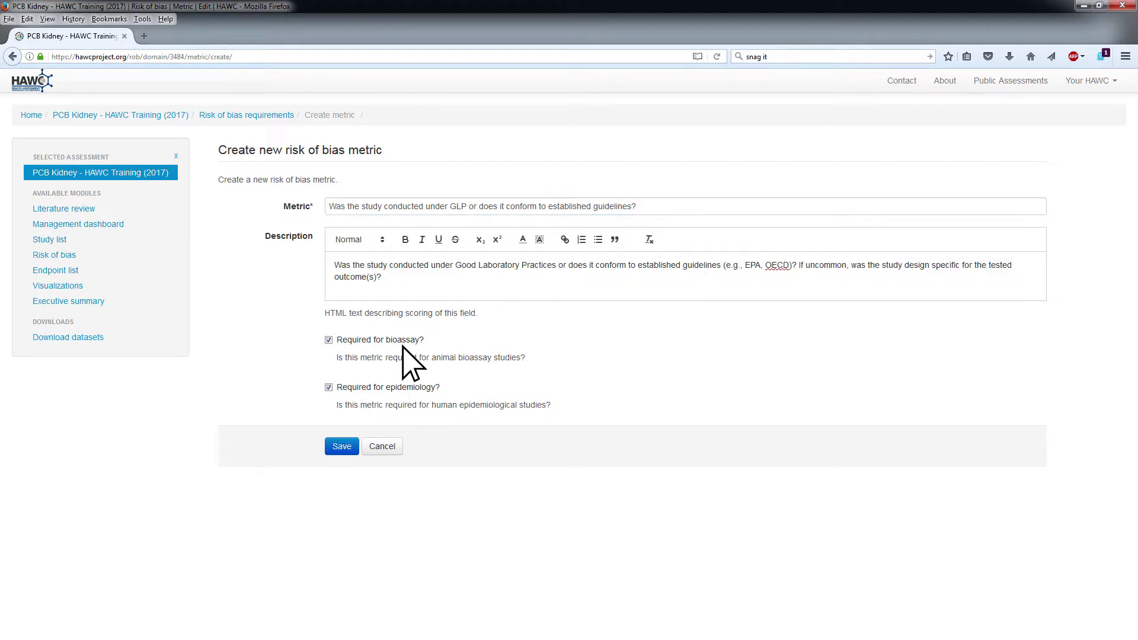
left_click(328, 387)
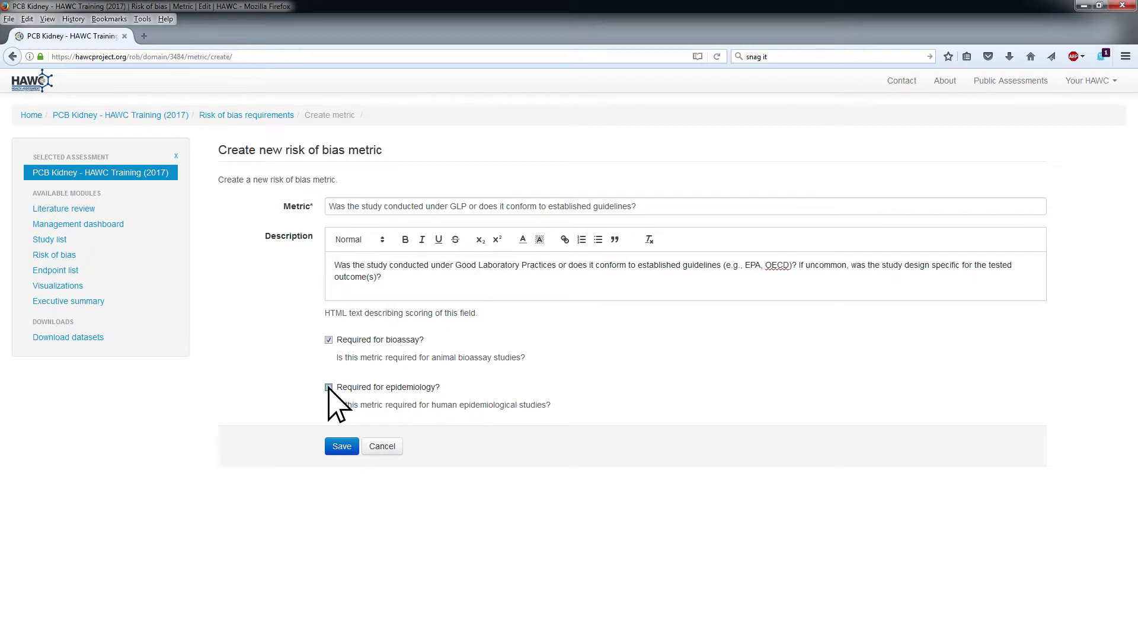
left_click(341, 446)
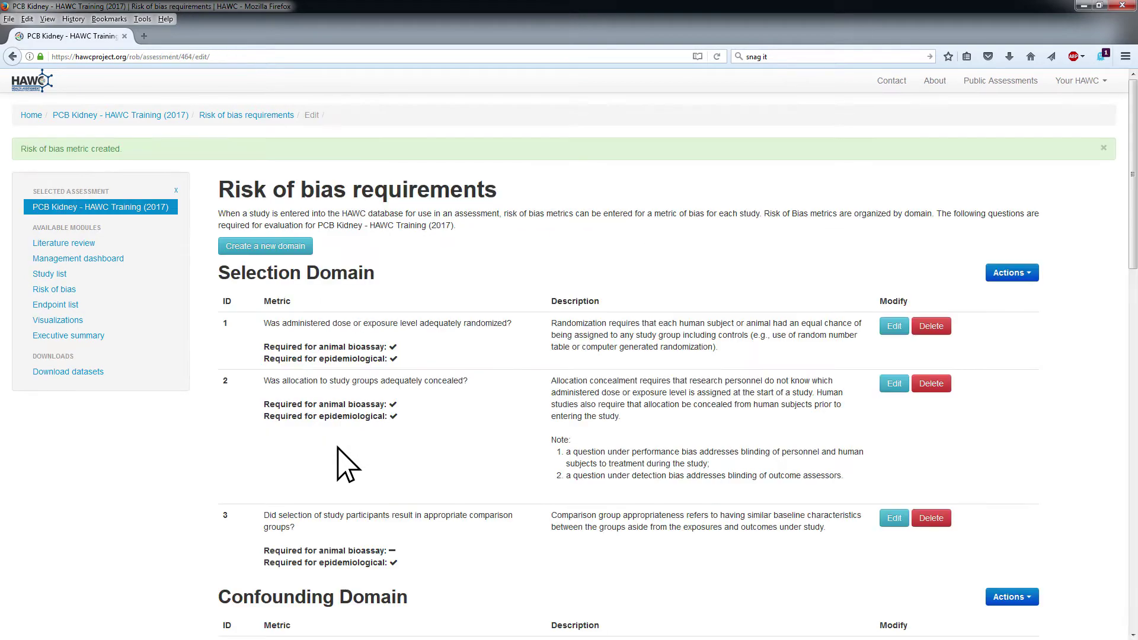
scroll(337, 449, "down", 10)
scroll(341, 462, "down", 6)
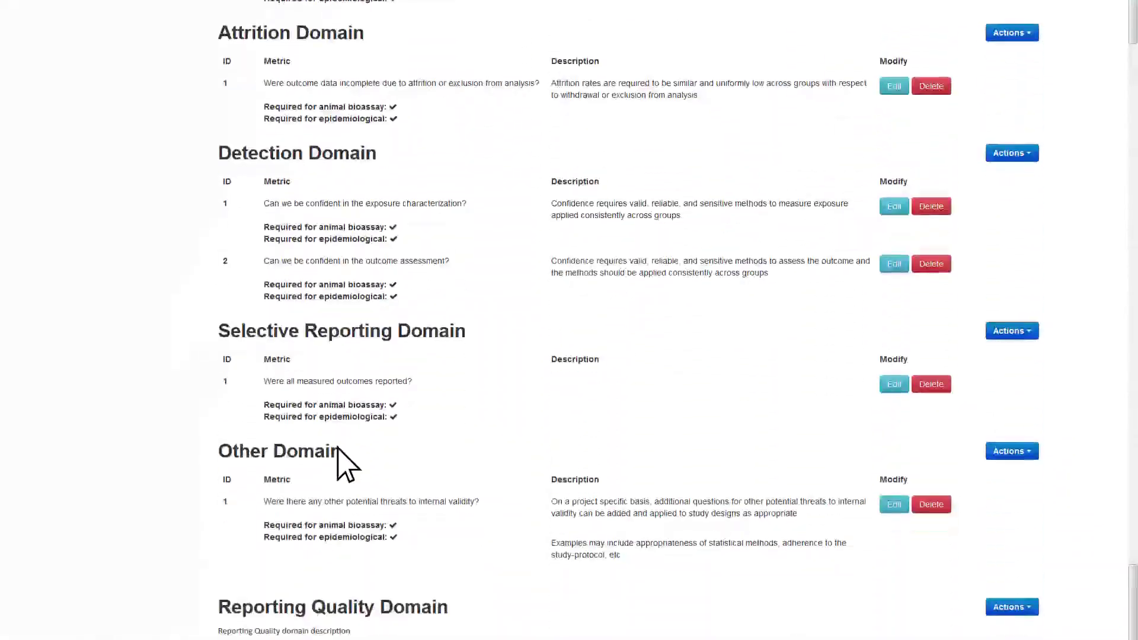